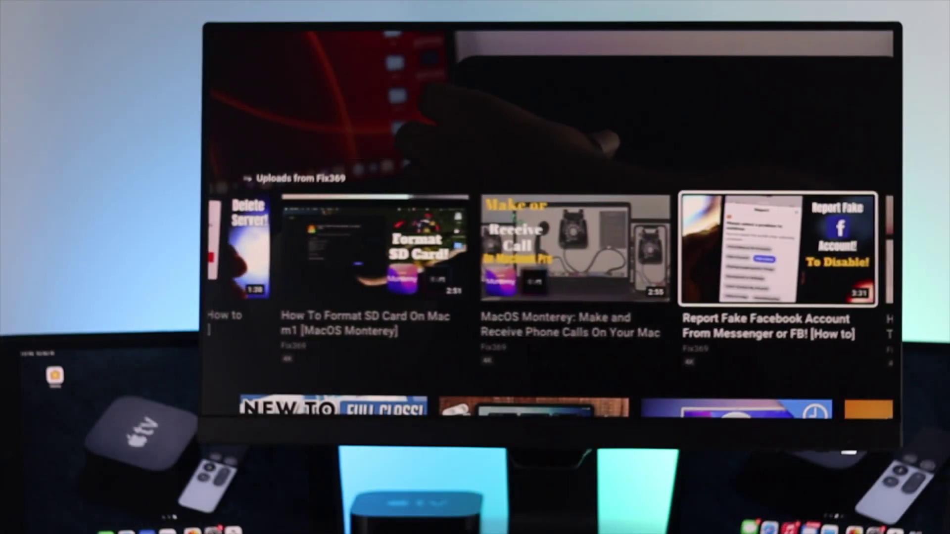
Step: Browse across the YouTube row of uploaded videos
key(Right)
key(Right)
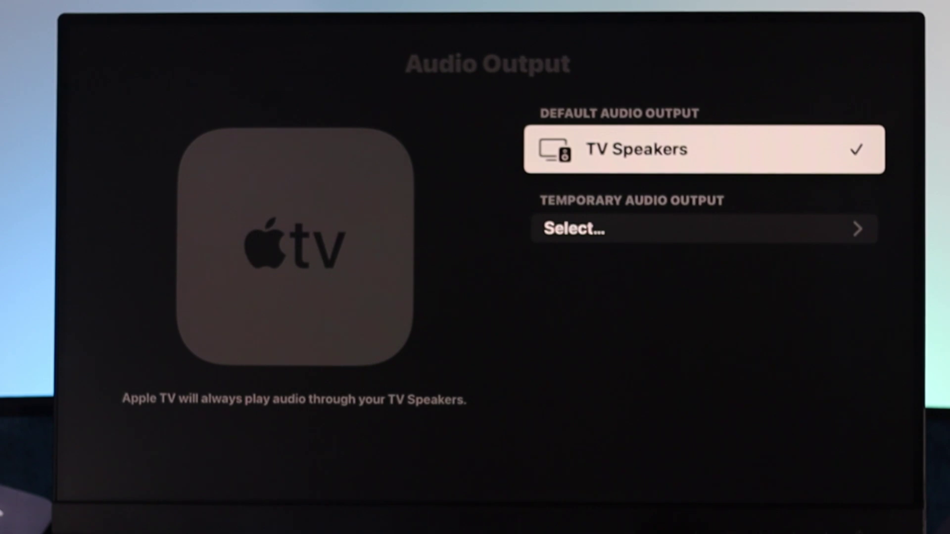
Step: Back out to the main Settings list and open Remotes and Devices > Bluetooth
key(Escape)
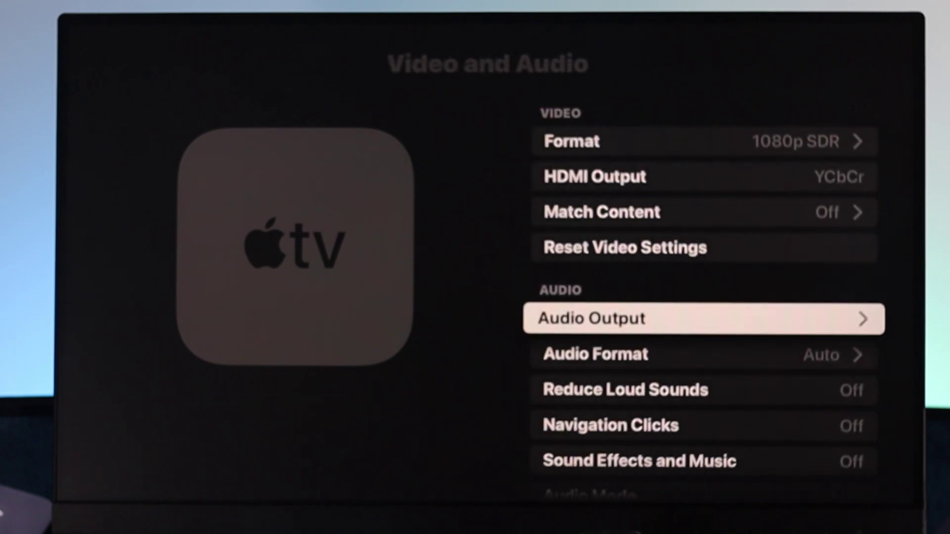
key(Down)
key(Escape)
key(Down)
key(Down)
key(Down)
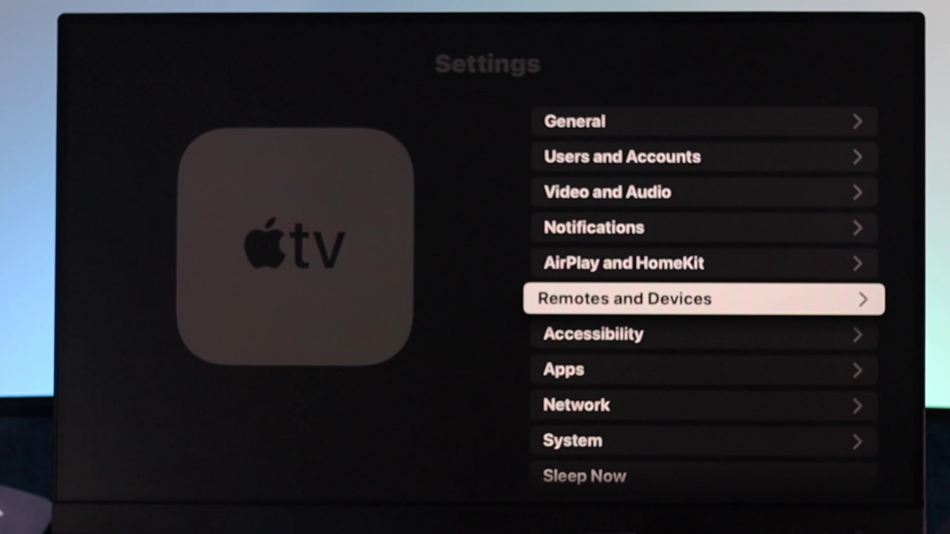
key(Return)
key(Down)
key(Down)
key(Down)
key(Return)
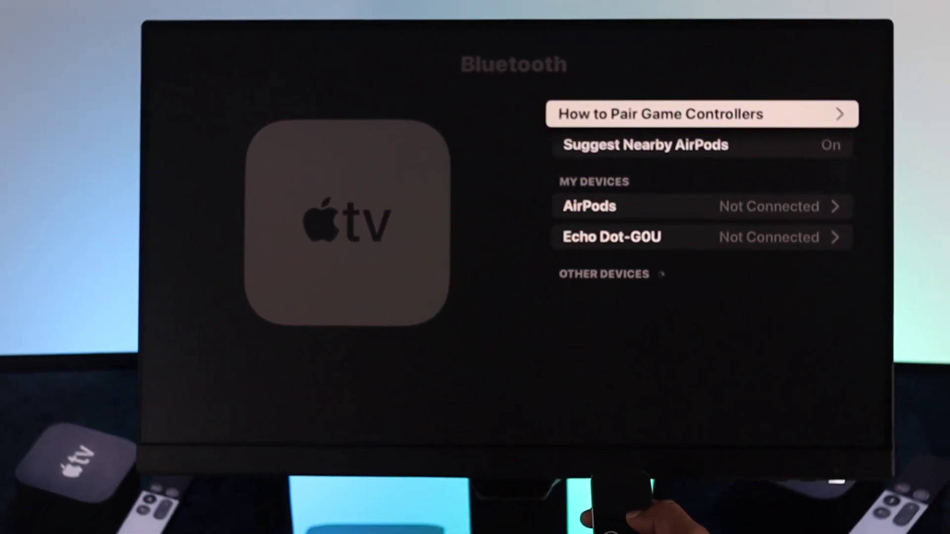
Step: After seeing AirPods and Echo Dot not connected, exit to Home and reopen Settings
key(Escape)
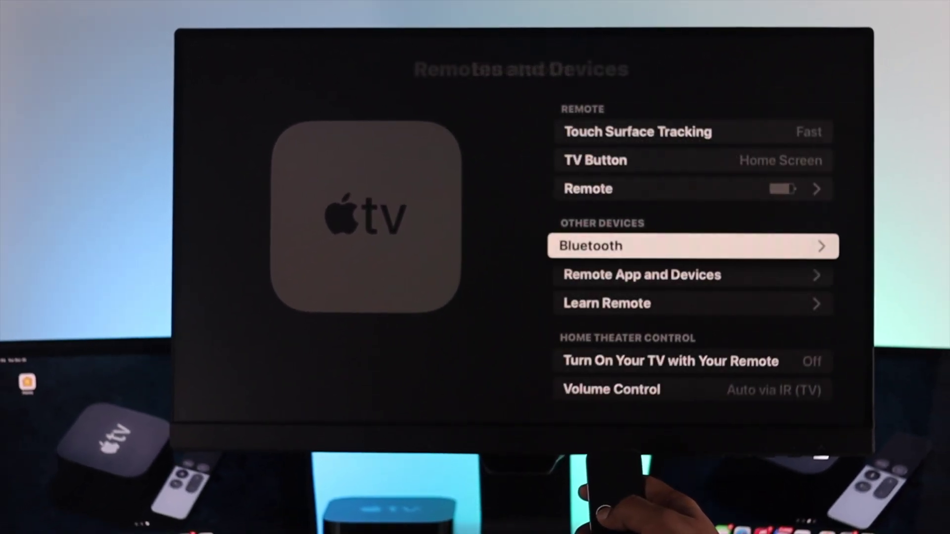
key(Escape)
key(Escape)
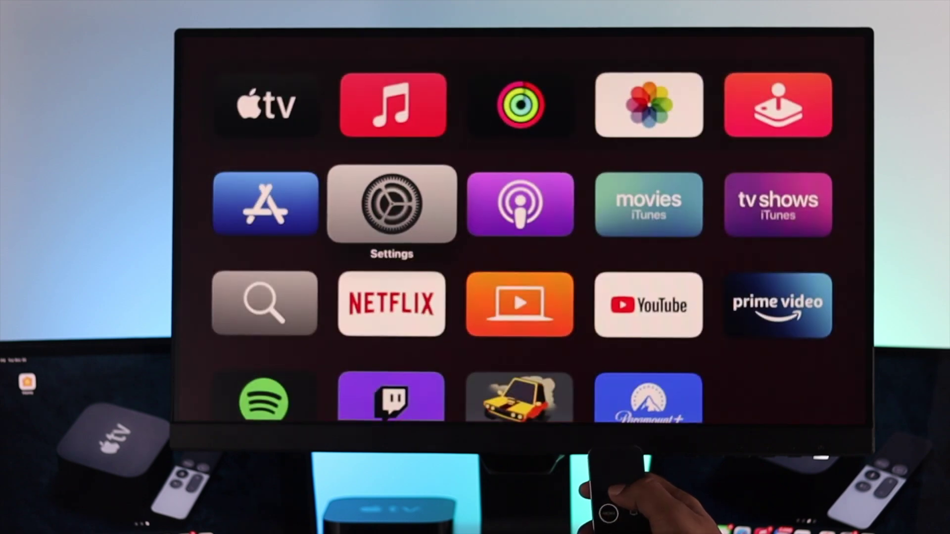
key(Return)
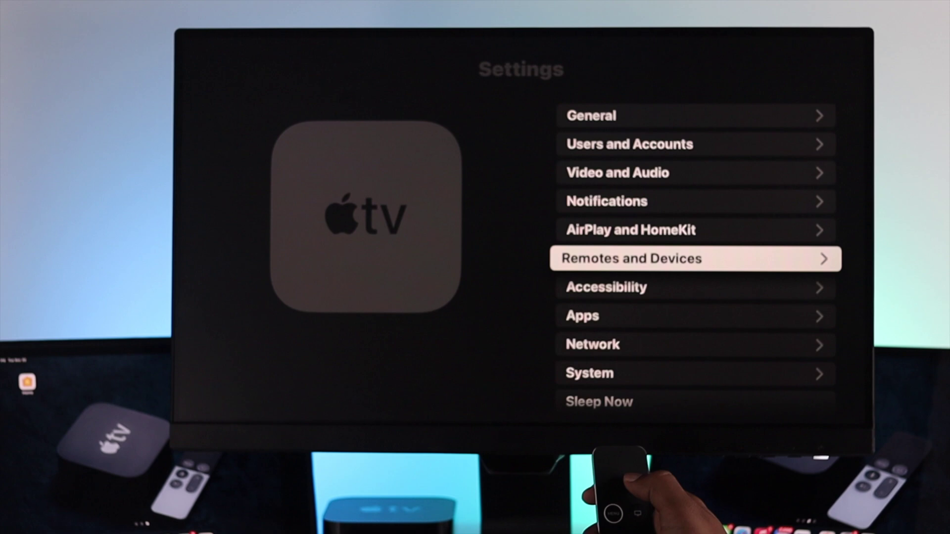
Step: Open the Audio Format settings under Video and Audio
key(Up)
key(Up)
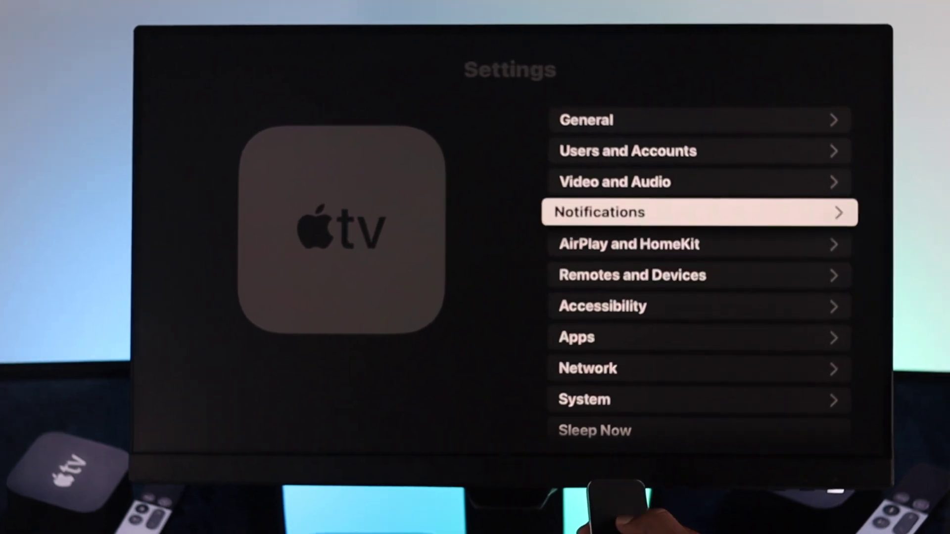
key(Up)
key(Up)
key(Down)
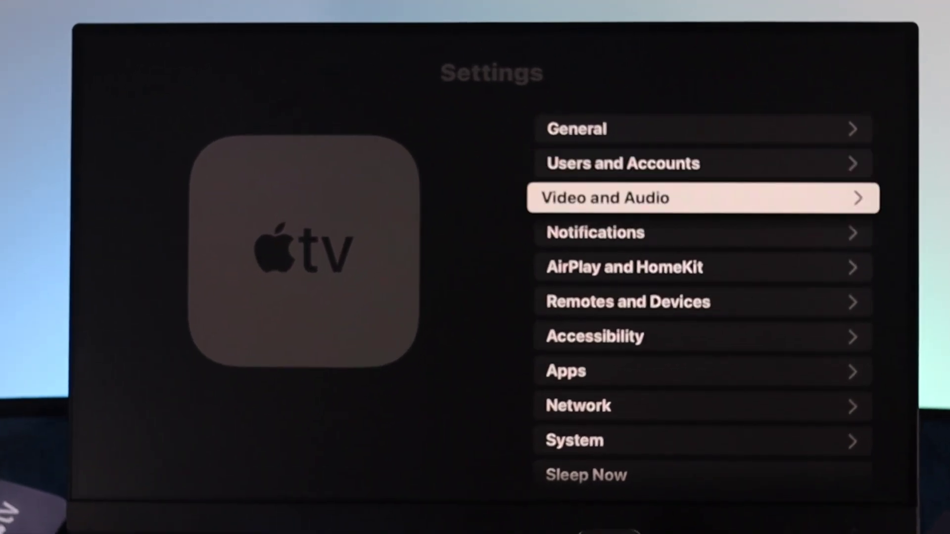
key(Return)
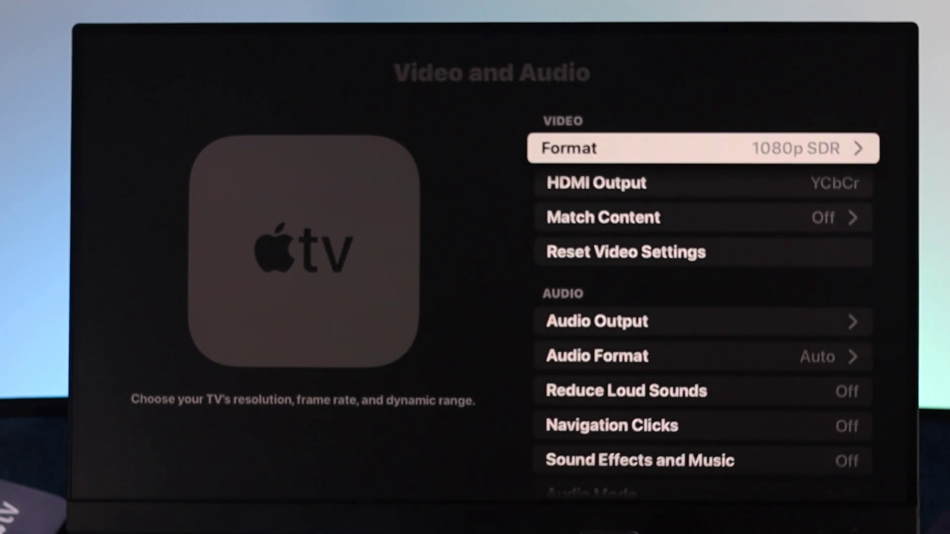
key(Down)
key(Down)
key(Down)
key(Down)
key(Down)
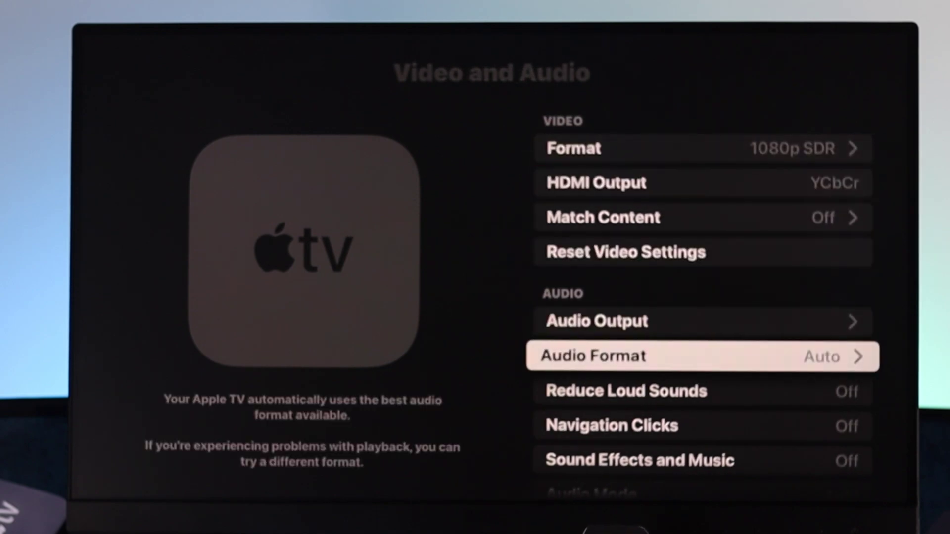
key(Return)
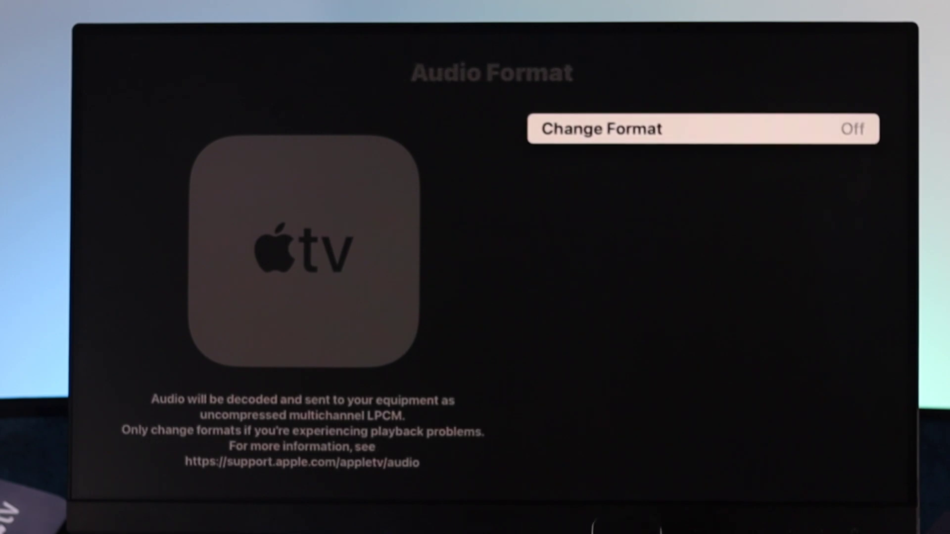
Step: Turn Change Format on and choose Dolby Digital 5.1 as the new format
key(Return)
key(Escape)
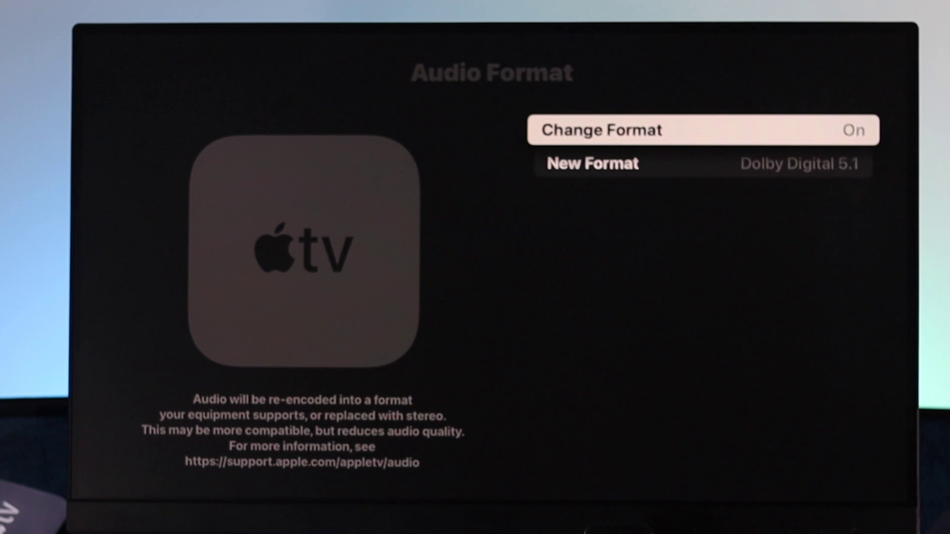
key(Down)
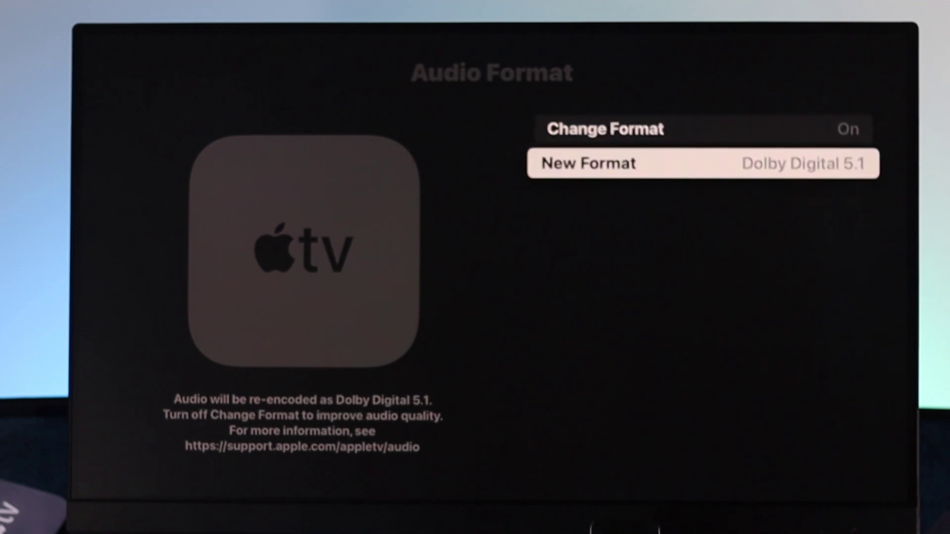
key(Return)
key(Return)
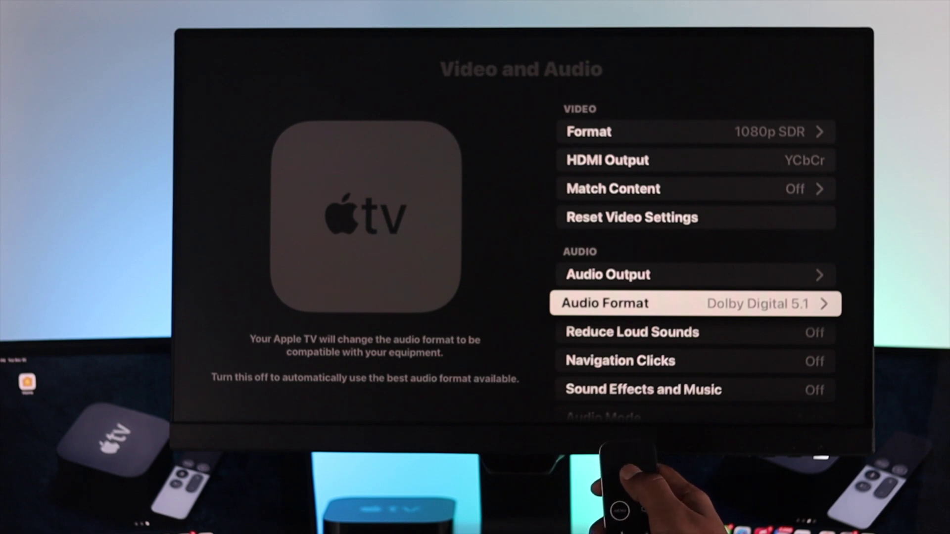
key(Down)
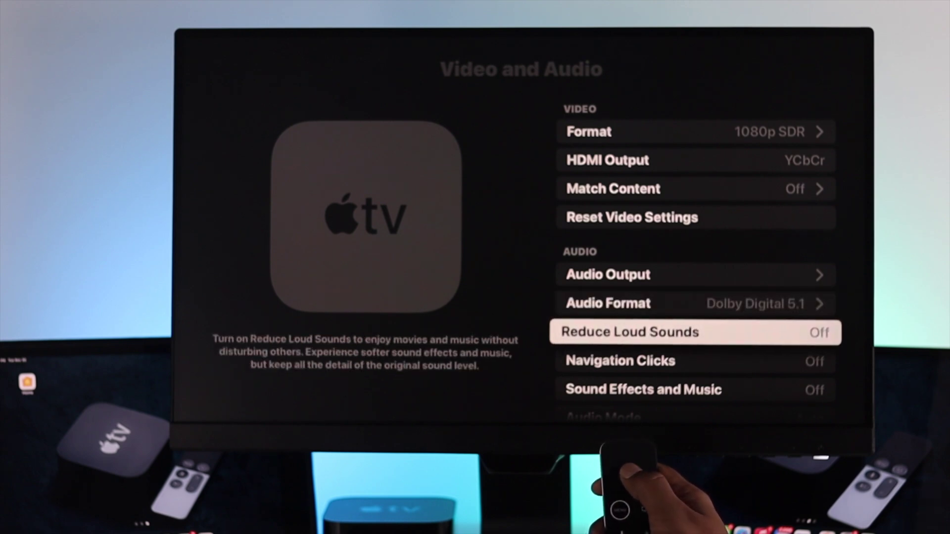
key(Down)
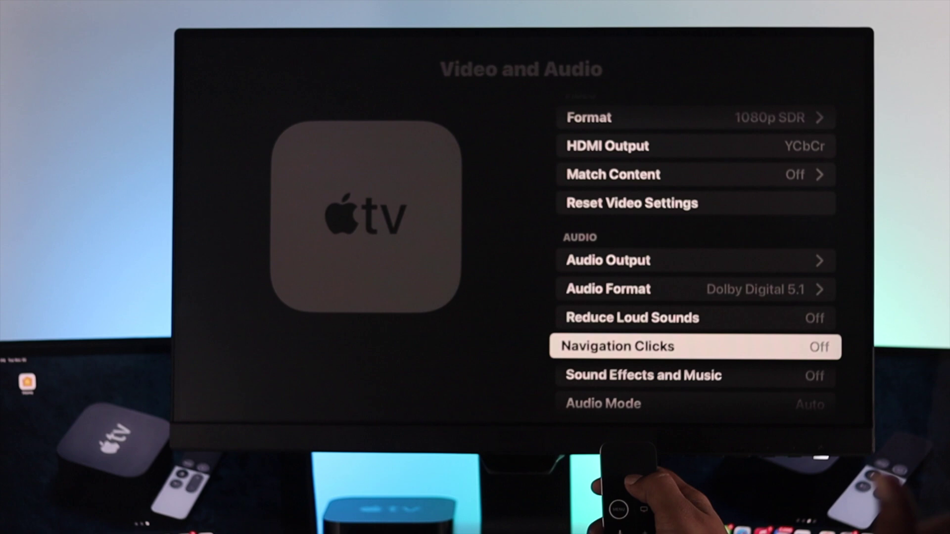
key(Down)
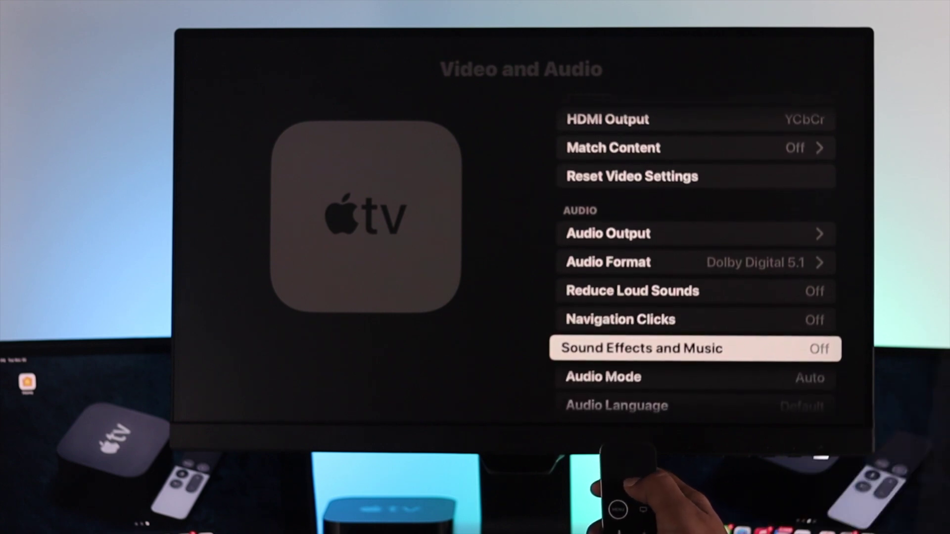
key(Down)
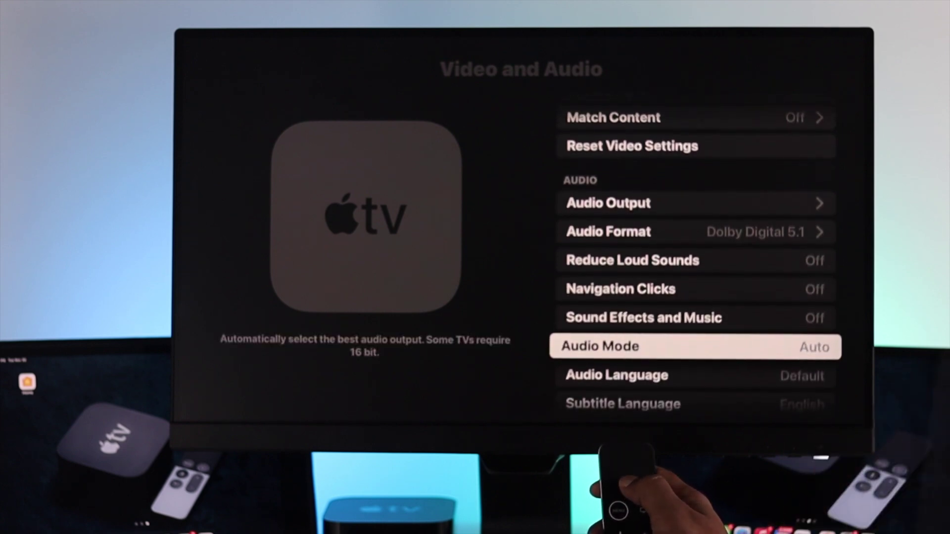
key(Up)
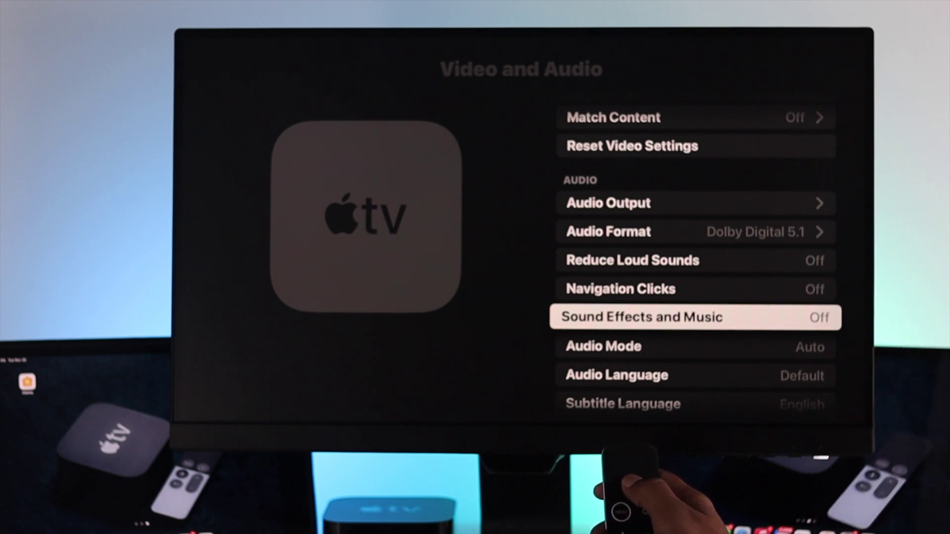
key(Down)
key(Down)
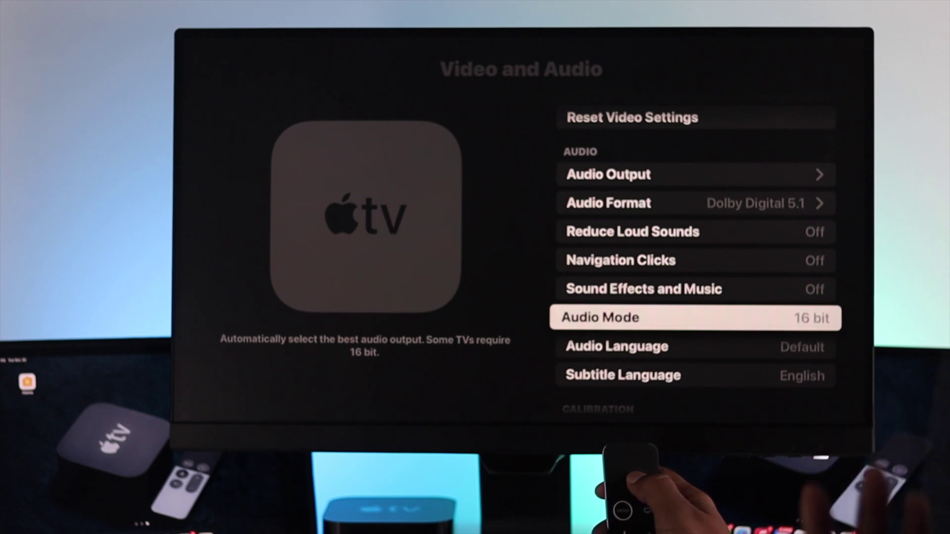
key(Return)
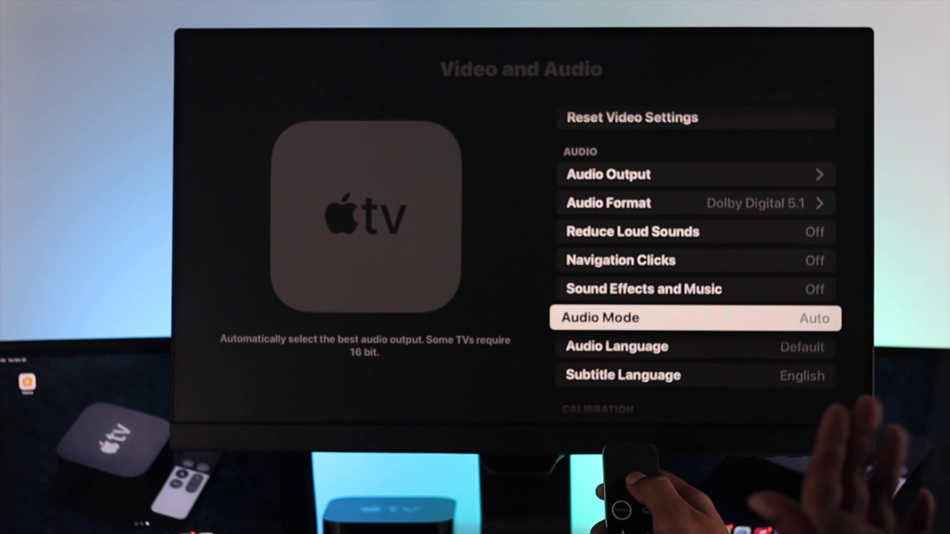
key(Down)
key(Down)
key(Down)
key(Down)
key(Down)
key(Down)
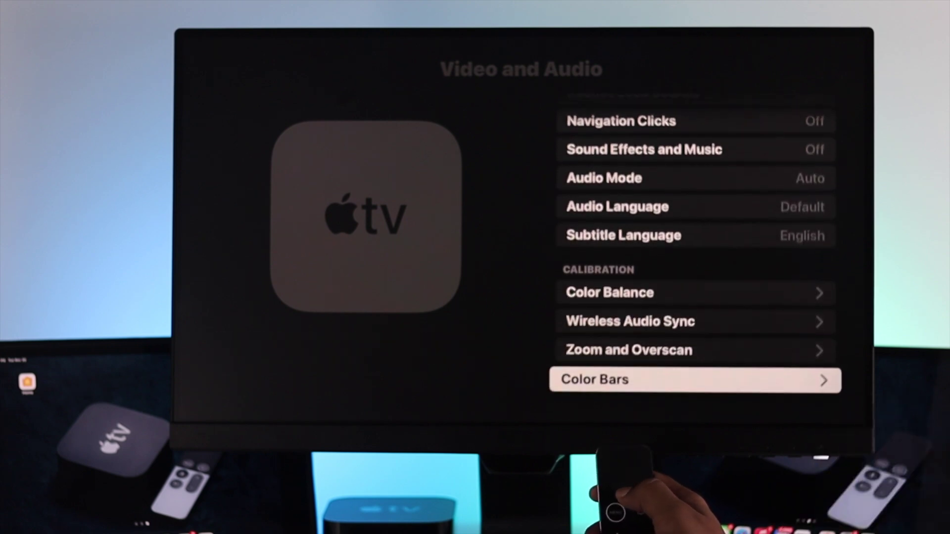
Step: Leave the Video and Audio settings and return to the home screen
key(Escape)
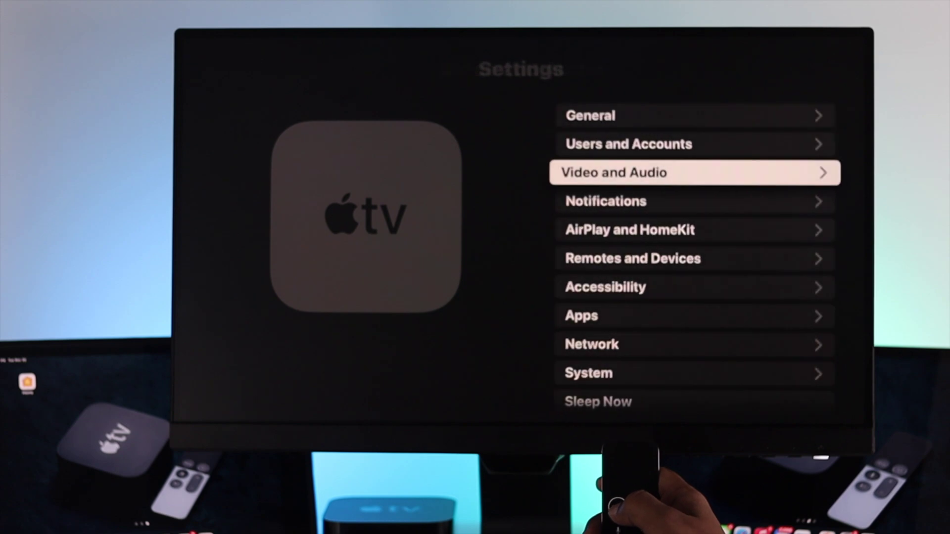
key(Escape)
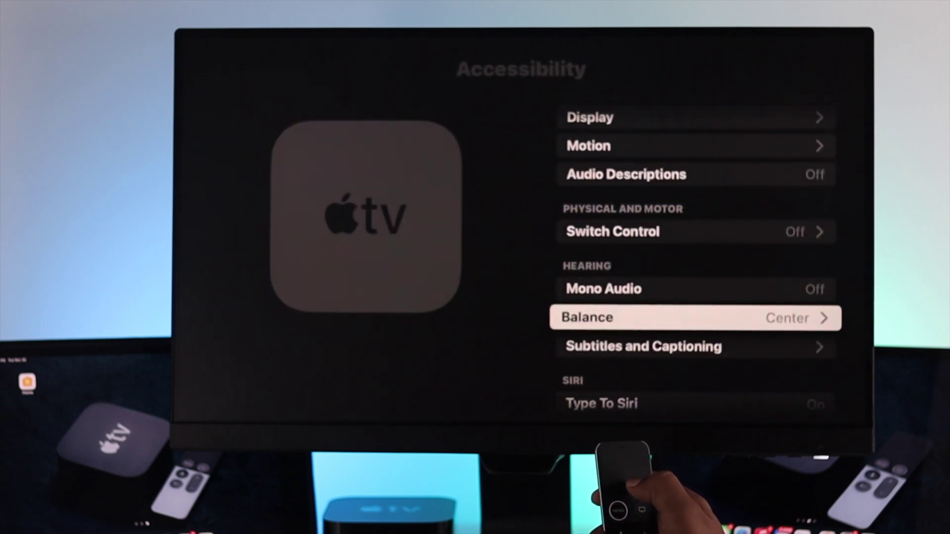
Step: Confirm Mono Audio is off, then leave Accessibility for the main Settings list
key(Up)
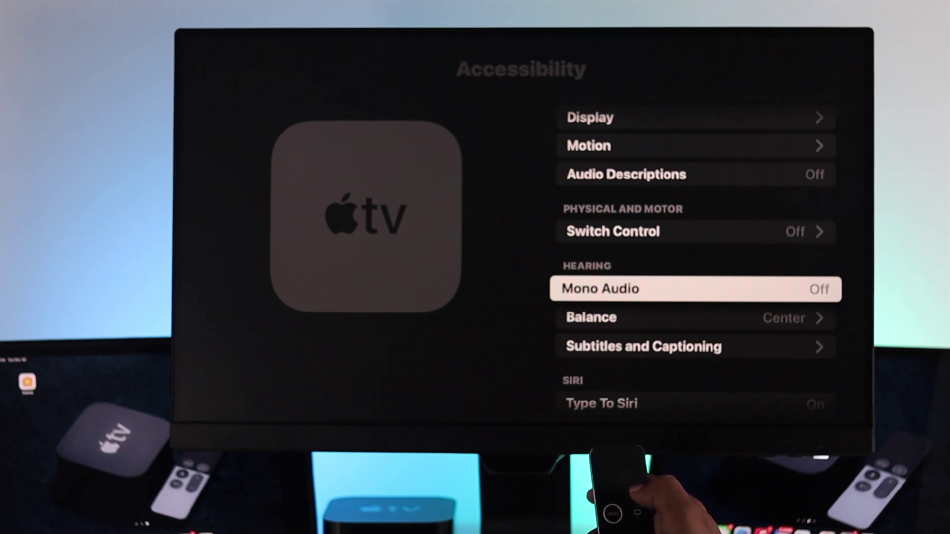
key(Escape)
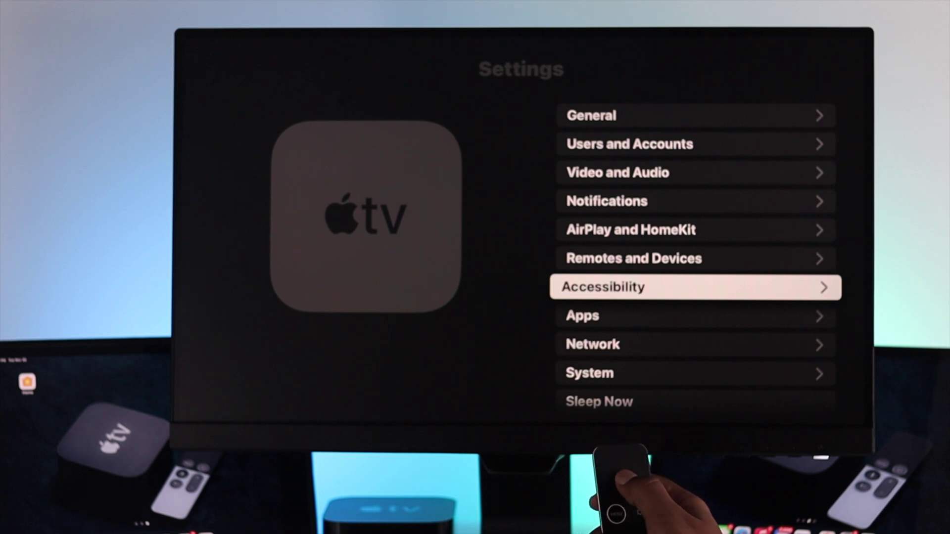
Step: Run System > Update Software, dismiss the tvOS 15.1.1 up-to-date message, and go Home
key(Down)
key(Down)
key(Down)
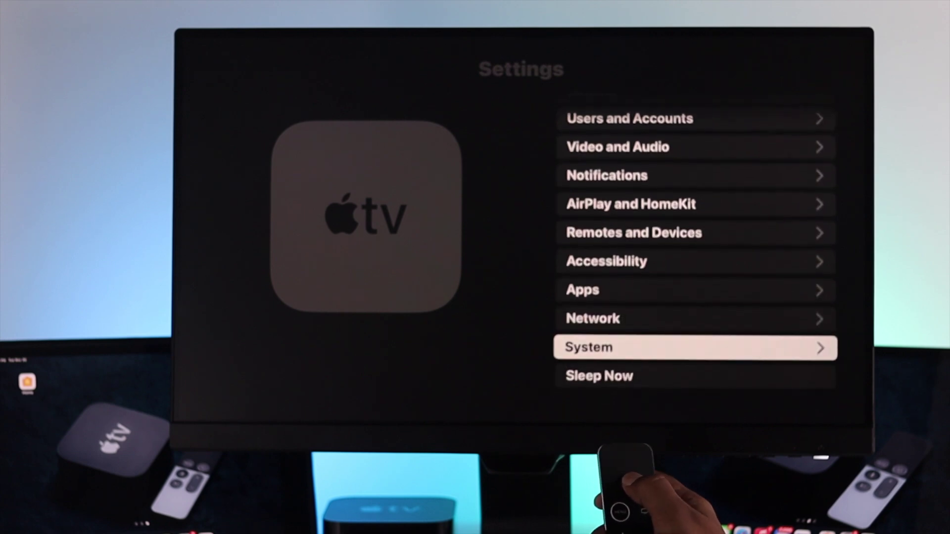
key(Return)
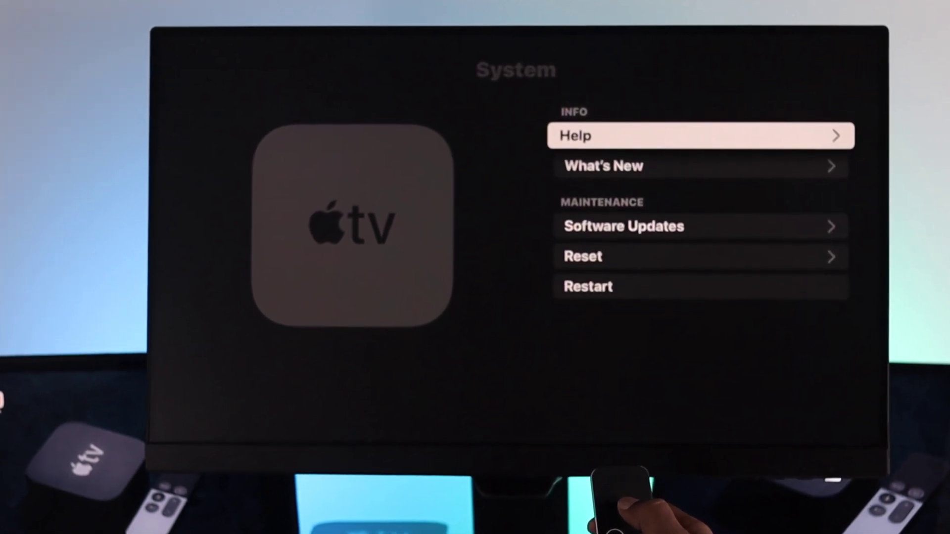
key(Down)
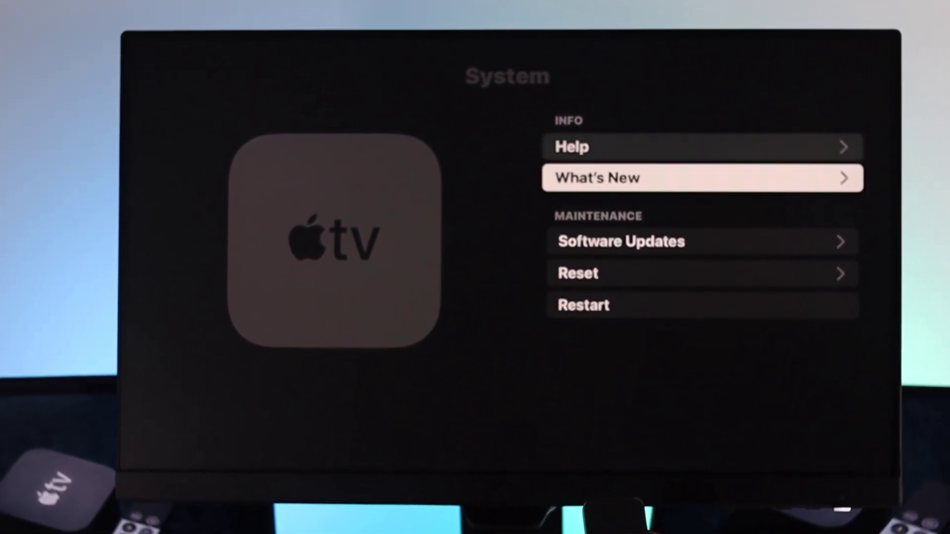
key(Down)
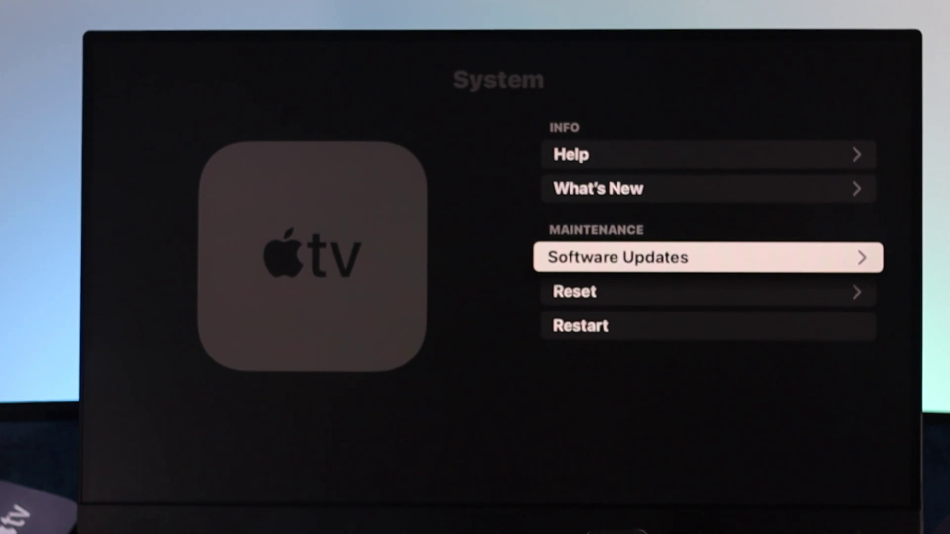
key(Return)
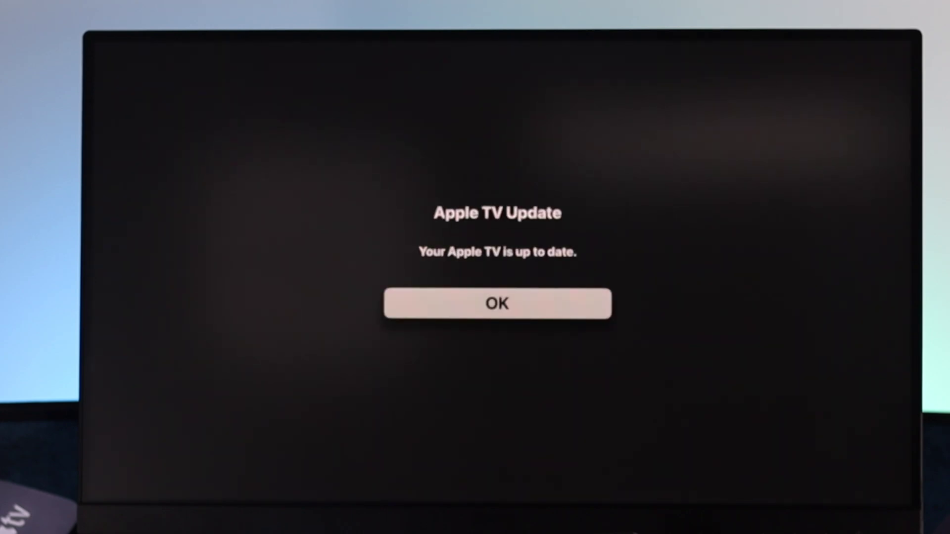
key(Return)
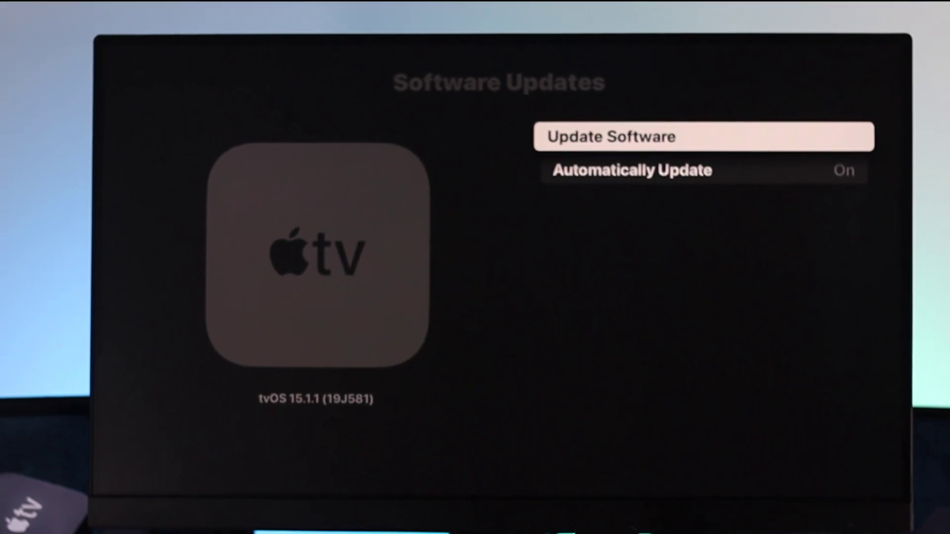
key(Escape)
key(Escape)
key(Escape)
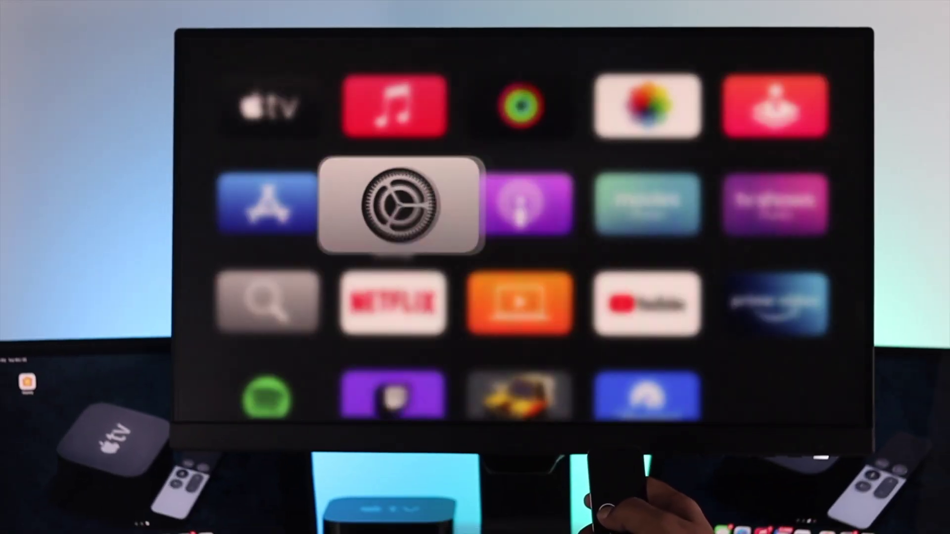